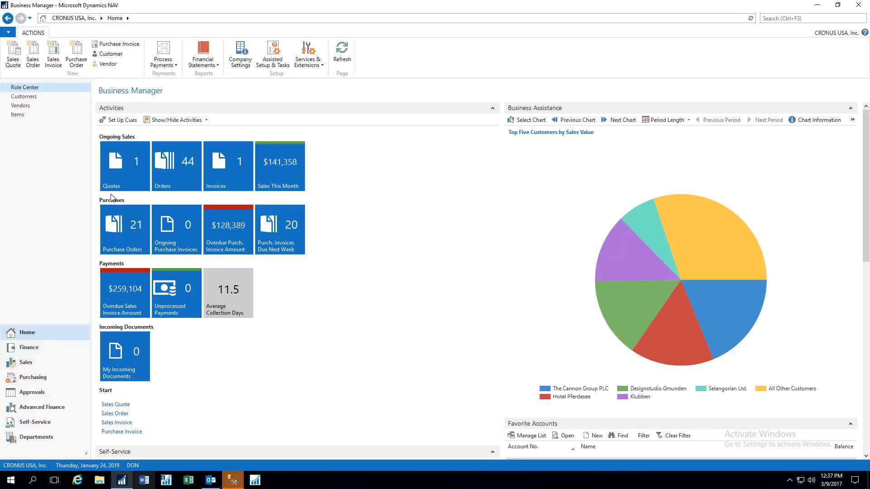
- Open sales order 1001 for The Cannon Group PLC, then close it and return home
{"action": "left_click", "coordinate": [182, 169]}
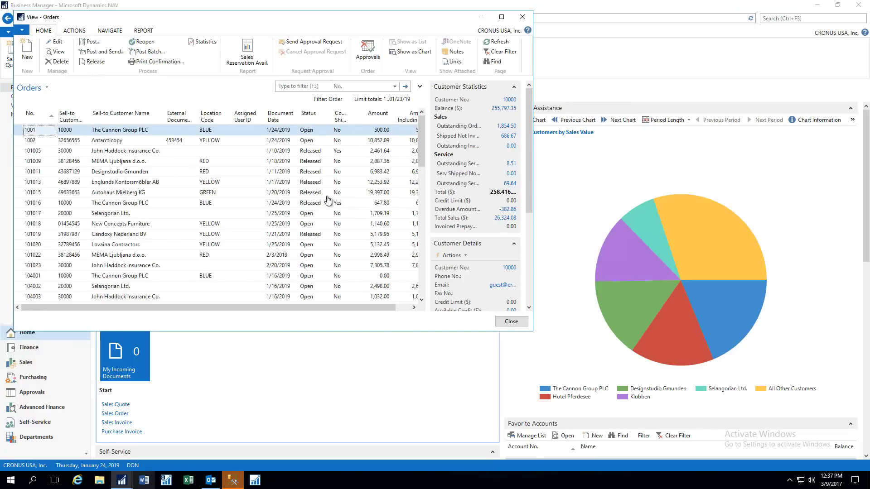
{"action": "left_click", "coordinate": [129, 133]}
{"action": "double_click", "coordinate": [129, 133]}
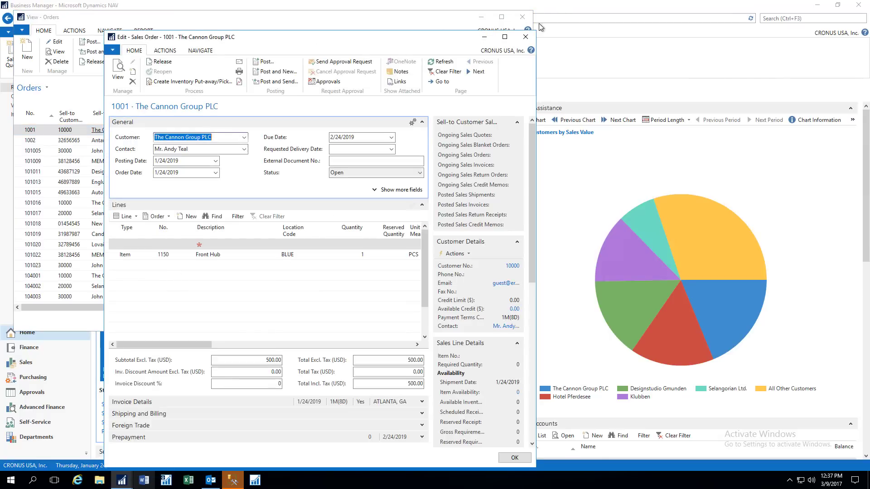
{"action": "left_click", "coordinate": [526, 37]}
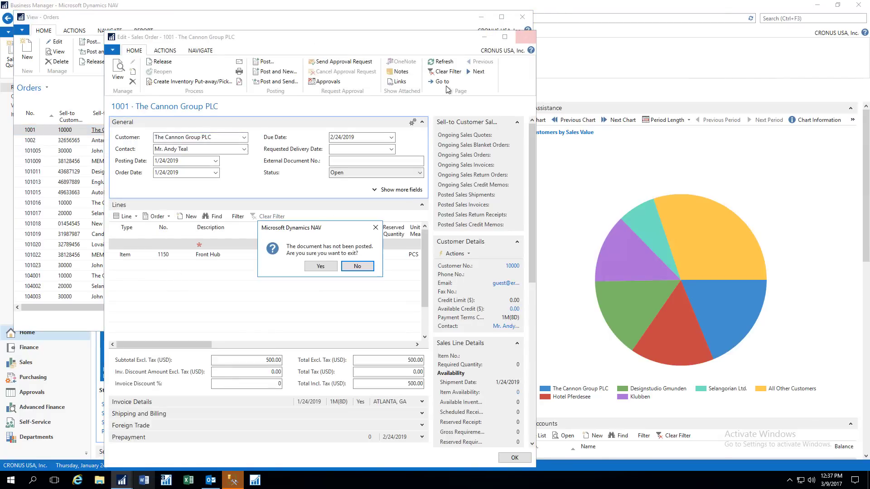
{"action": "left_click", "coordinate": [321, 266]}
{"action": "left_click", "coordinate": [521, 17]}
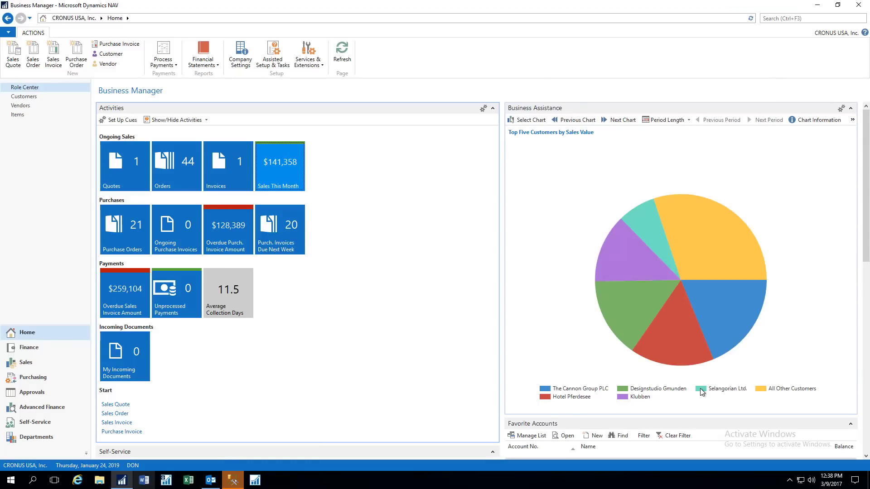
- Read the top-five customer pie values, then switch to the Cash Cycle by month chart
{"action": "mouse_move", "coordinate": [714, 325]}
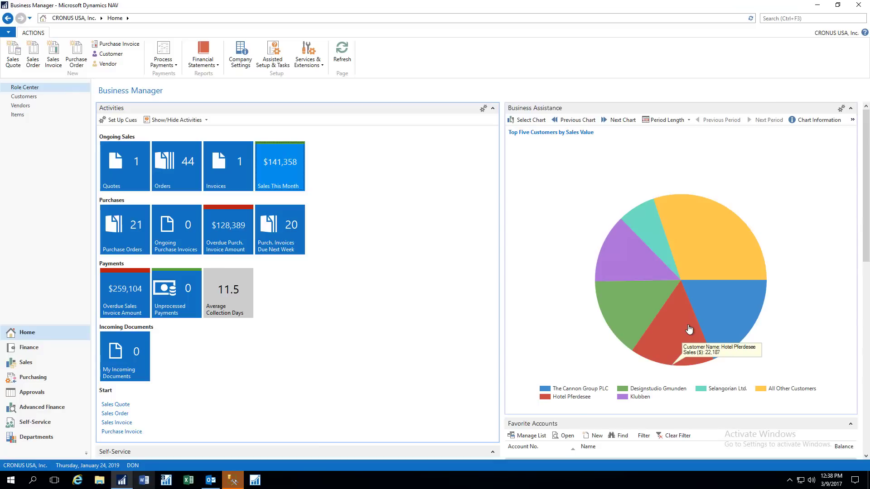
{"action": "mouse_move", "coordinate": [647, 306]}
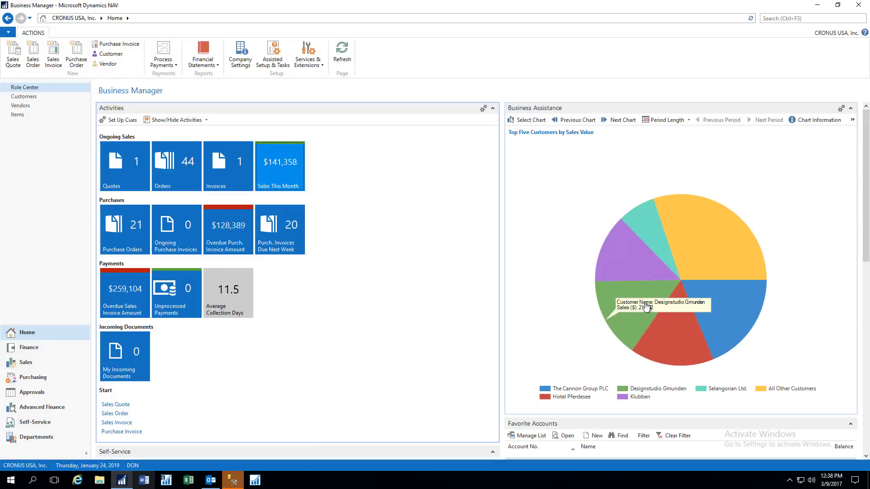
{"action": "left_click", "coordinate": [616, 123]}
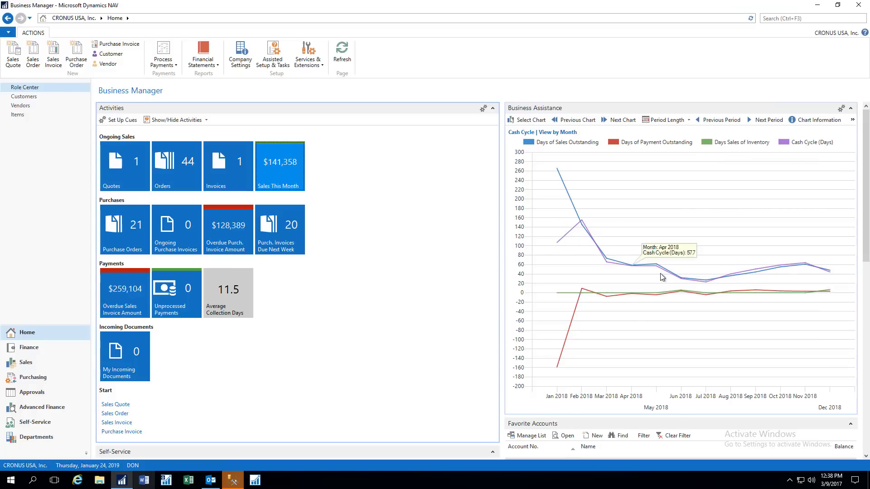
{"action": "mouse_move", "coordinate": [673, 279]}
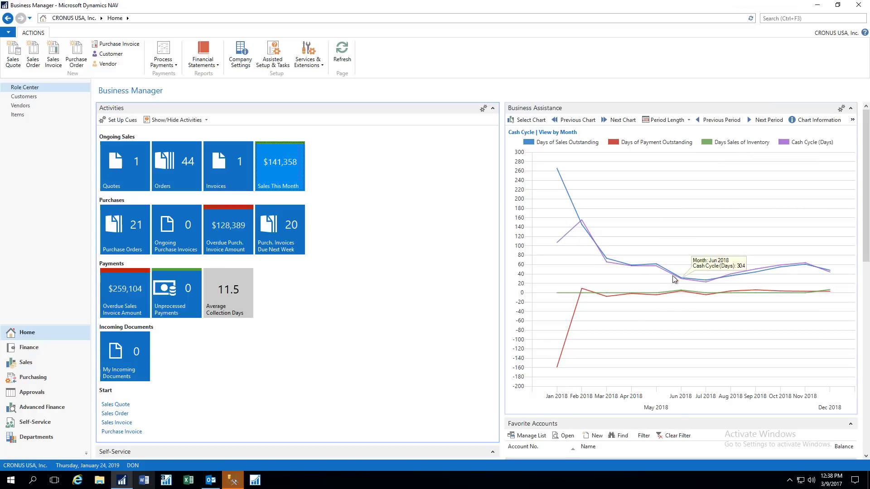
- Leave the chart's Period Length unchanged and advance to the Cash Flow chart, reading its values
{"action": "left_click", "coordinate": [684, 121]}
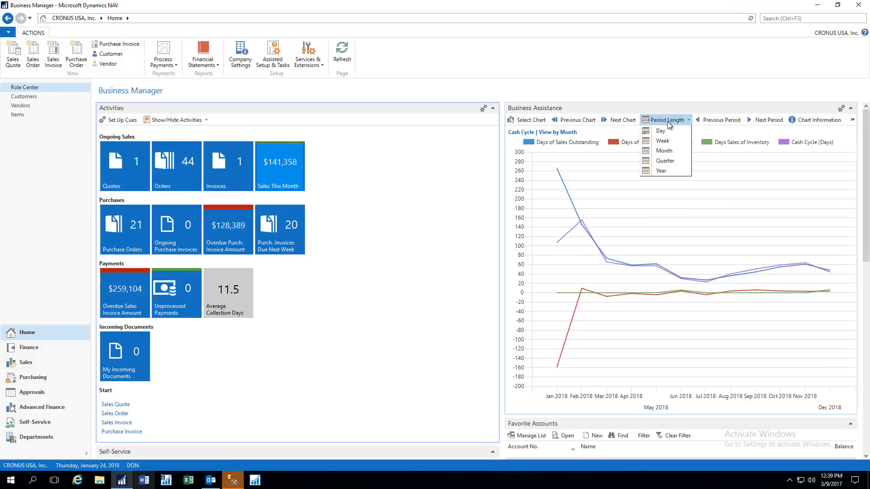
{"action": "left_click", "coordinate": [624, 120]}
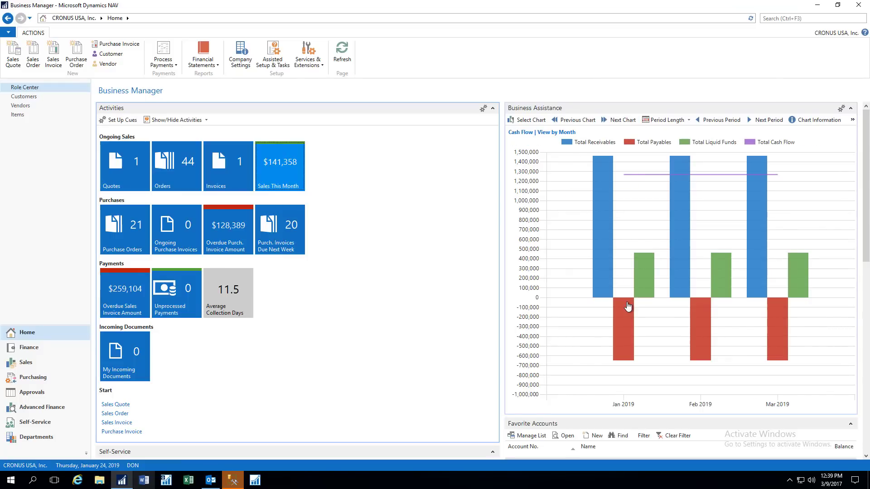
{"action": "mouse_move", "coordinate": [627, 310]}
{"action": "mouse_move", "coordinate": [639, 275]}
{"action": "mouse_move", "coordinate": [787, 194]}
- Step through Income & Expense to the Aged Accounts Receivable by week chart
{"action": "left_click", "coordinate": [615, 120]}
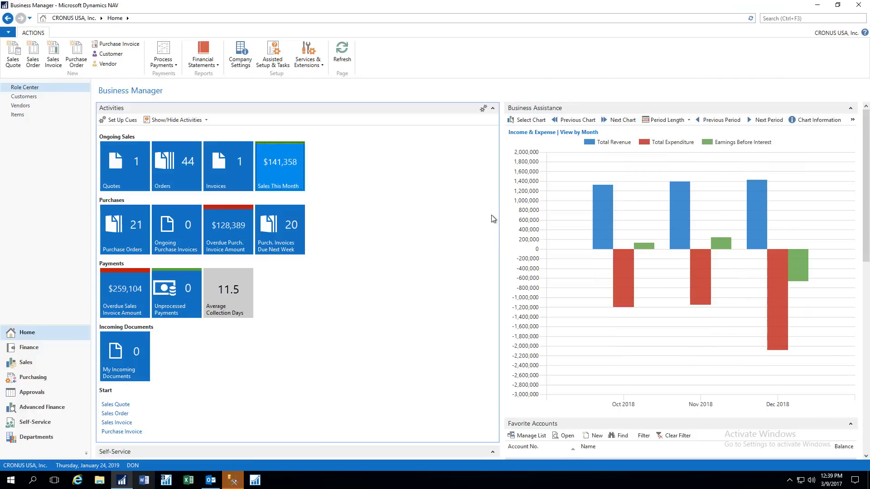
{"action": "mouse_move", "coordinate": [610, 230]}
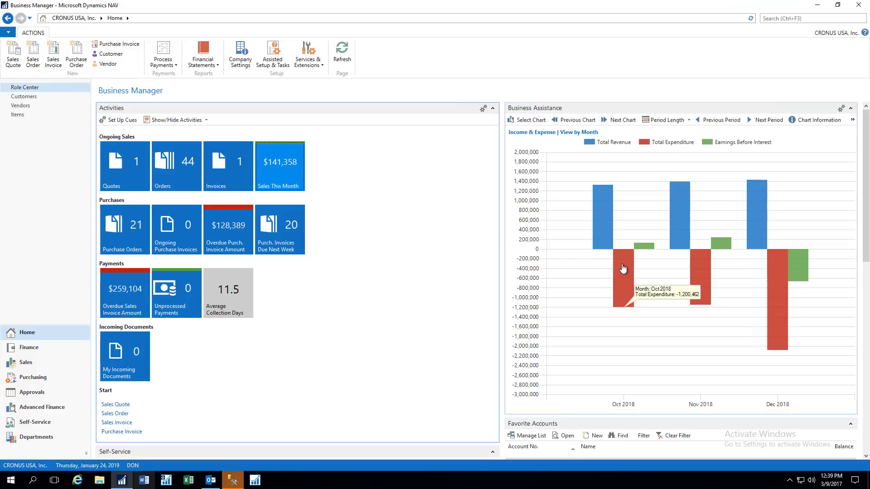
{"action": "mouse_move", "coordinate": [638, 249]}
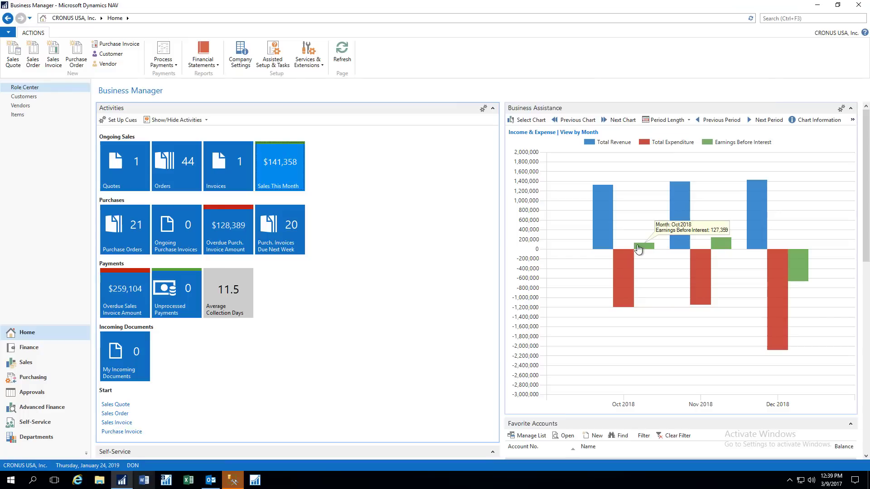
{"action": "left_click", "coordinate": [619, 120]}
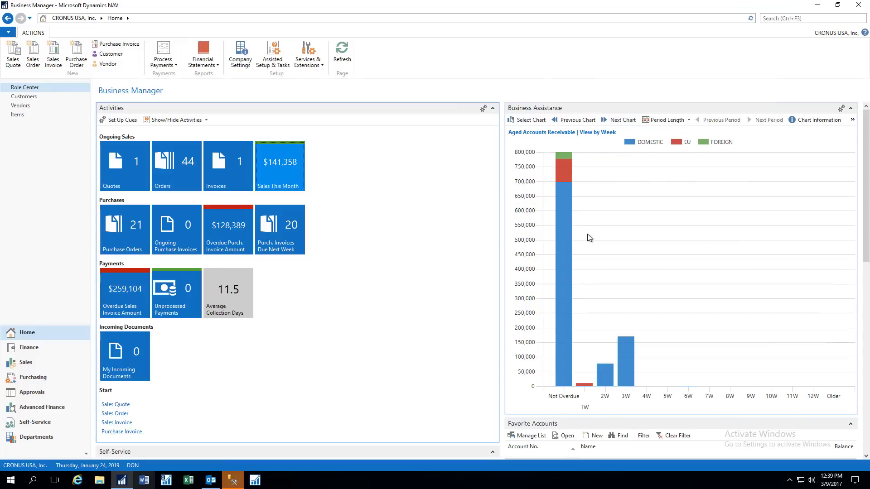
- Cycle through Aged Accounts Payable, Top Ten Customers, Aged Inventory and Sales Trends back to Top Five Customers
{"action": "left_click", "coordinate": [609, 122]}
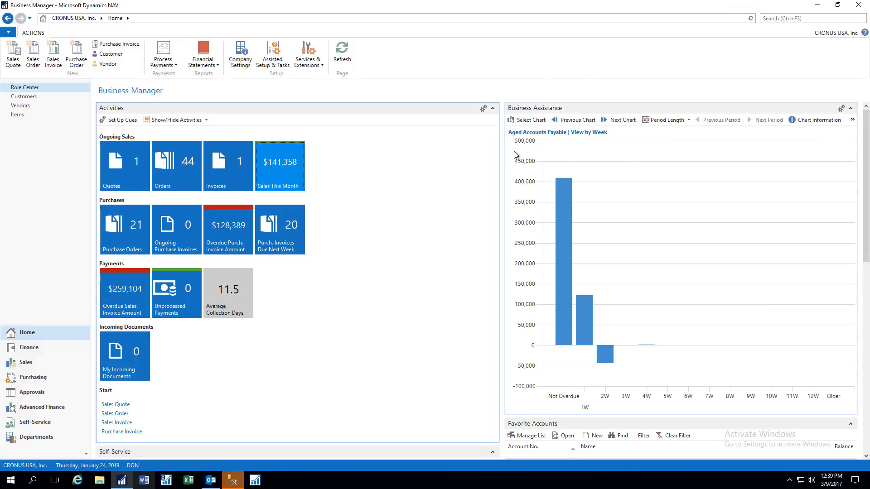
{"action": "left_click", "coordinate": [616, 122]}
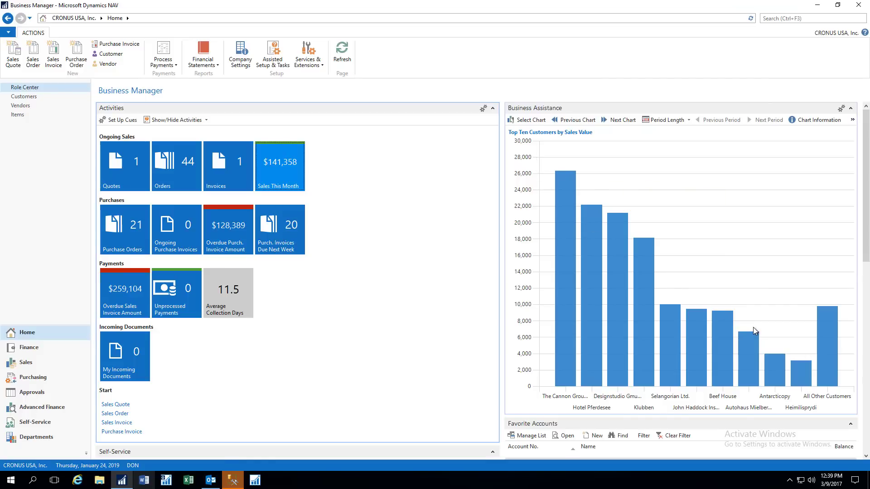
{"action": "left_click", "coordinate": [617, 123]}
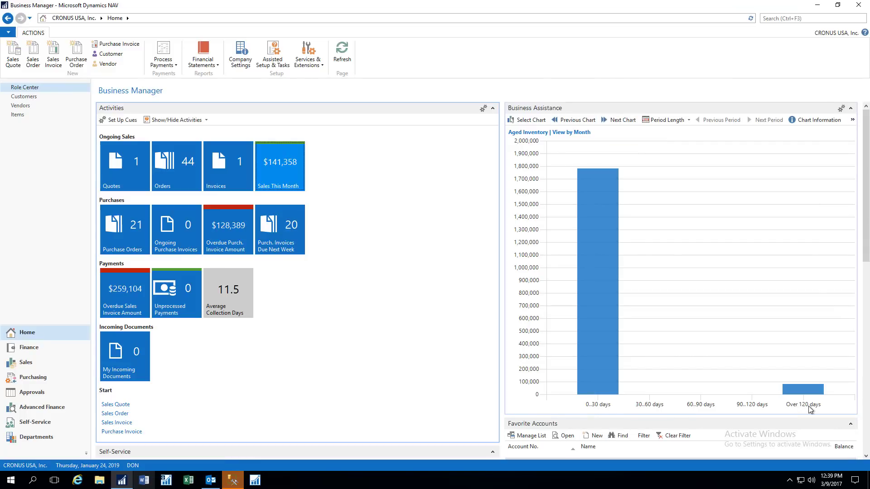
{"action": "left_click", "coordinate": [611, 119]}
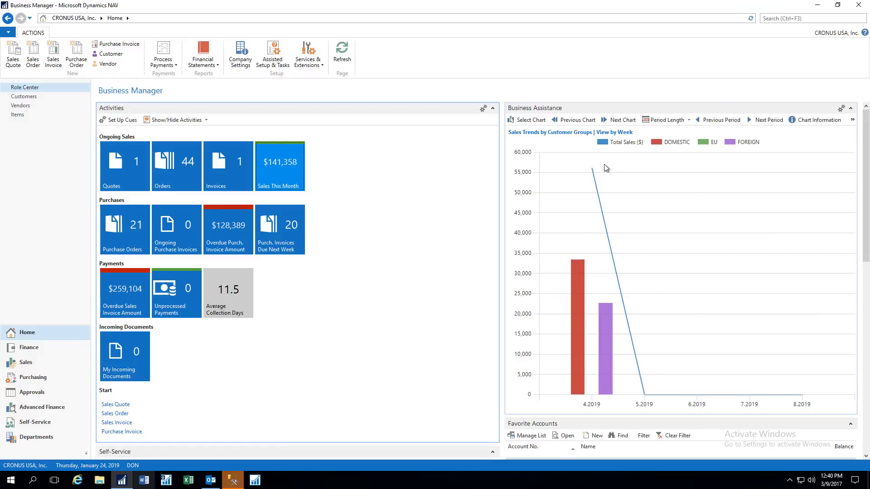
{"action": "left_click", "coordinate": [616, 120]}
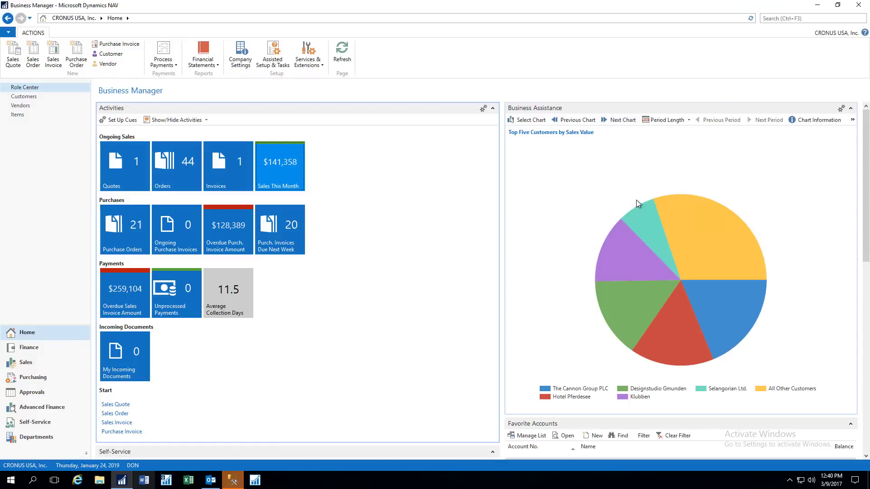
- Scroll the role center down past Trial Balance to the Power BI Item Sales and Profit report
{"action": "scroll", "coordinate": [227, 375], "scroll_direction": "down", "scroll_amount": 5}
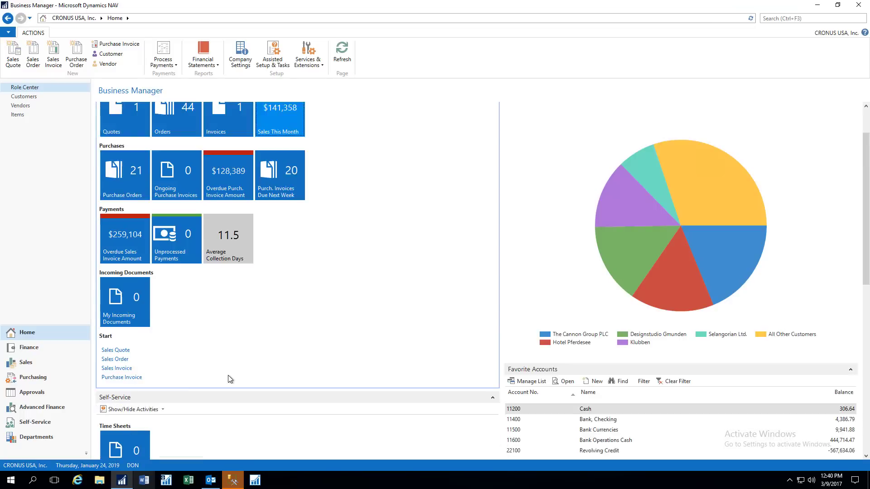
{"action": "scroll", "coordinate": [227, 375], "scroll_direction": "down", "scroll_amount": 6}
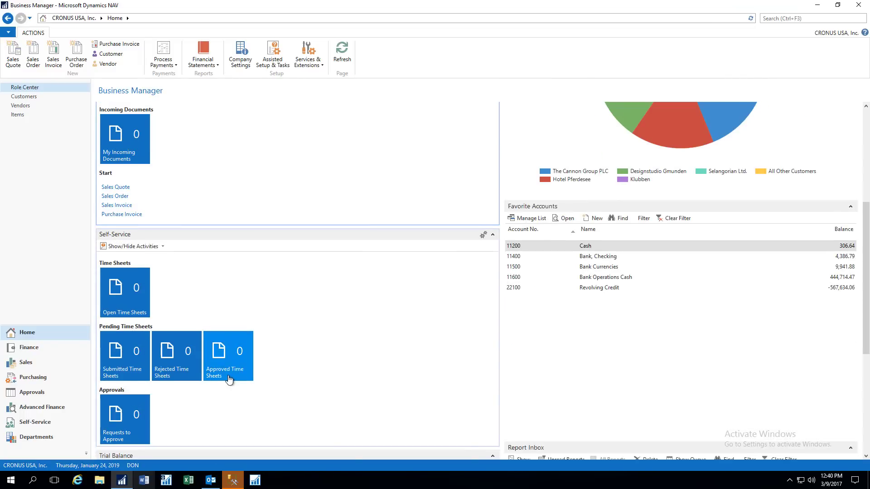
{"action": "scroll", "coordinate": [301, 259], "scroll_direction": "down", "scroll_amount": 2}
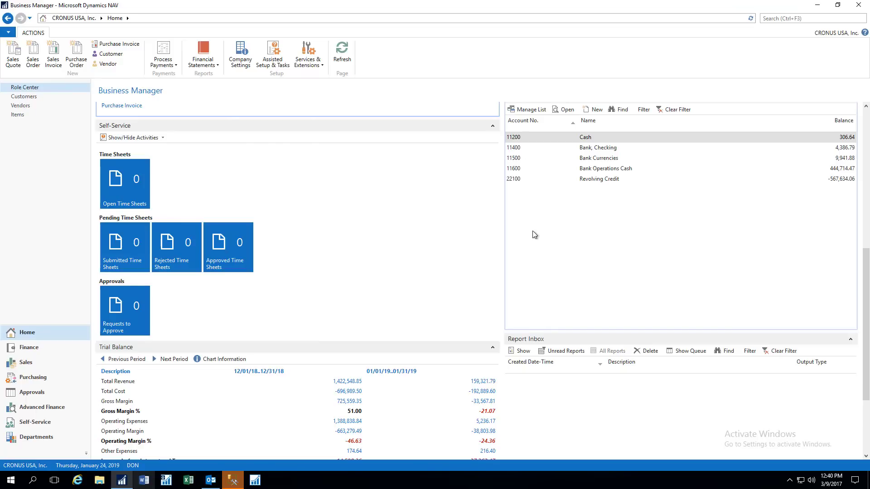
{"action": "scroll", "coordinate": [229, 284], "scroll_direction": "down", "scroll_amount": 2}
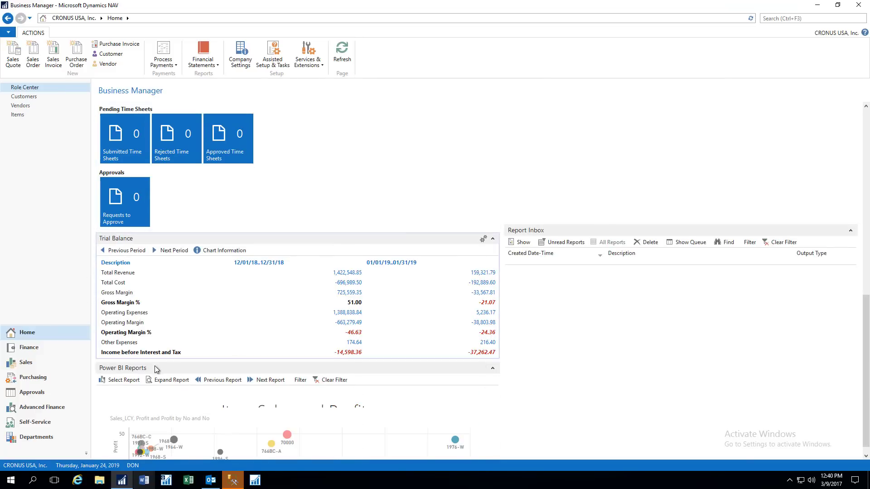
{"action": "scroll", "coordinate": [223, 322], "scroll_direction": "down", "scroll_amount": 1}
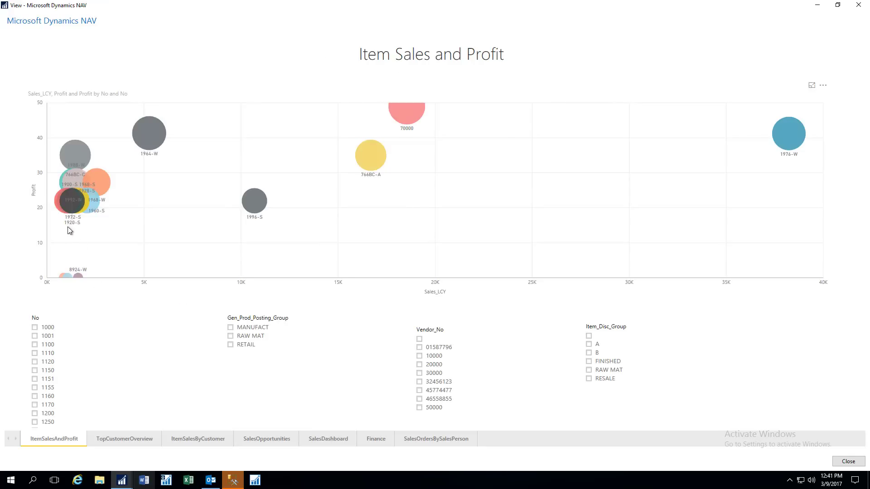
{"action": "mouse_move", "coordinate": [80, 158]}
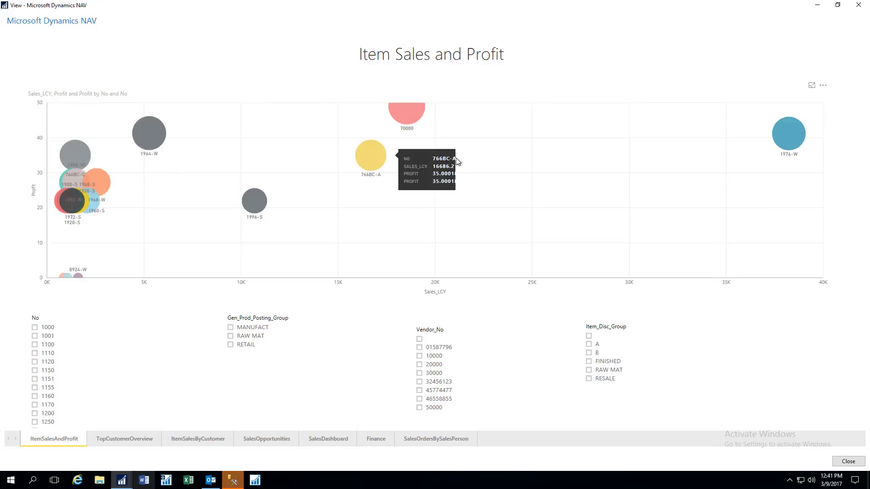
{"action": "mouse_move", "coordinate": [782, 133]}
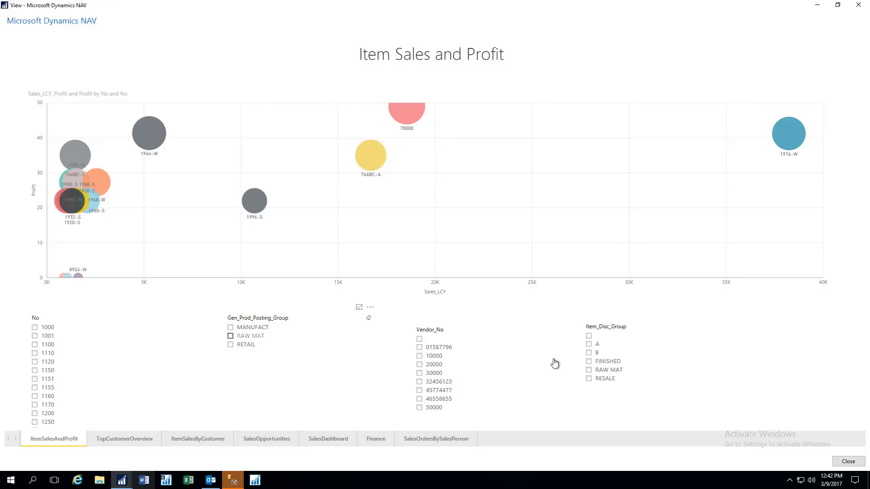
- Filter the Item_Disc_Group slicer to both RAW MAT and RESALE
{"action": "left_click", "coordinate": [591, 380]}
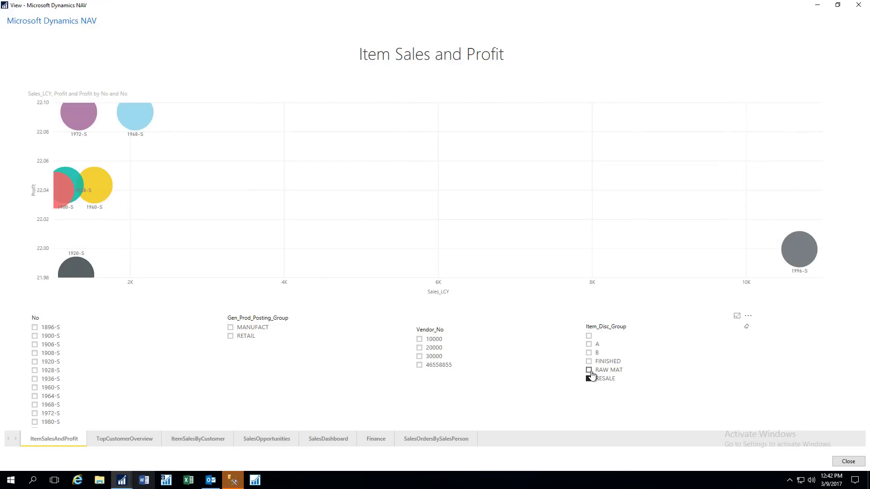
{"action": "left_click", "coordinate": [589, 370]}
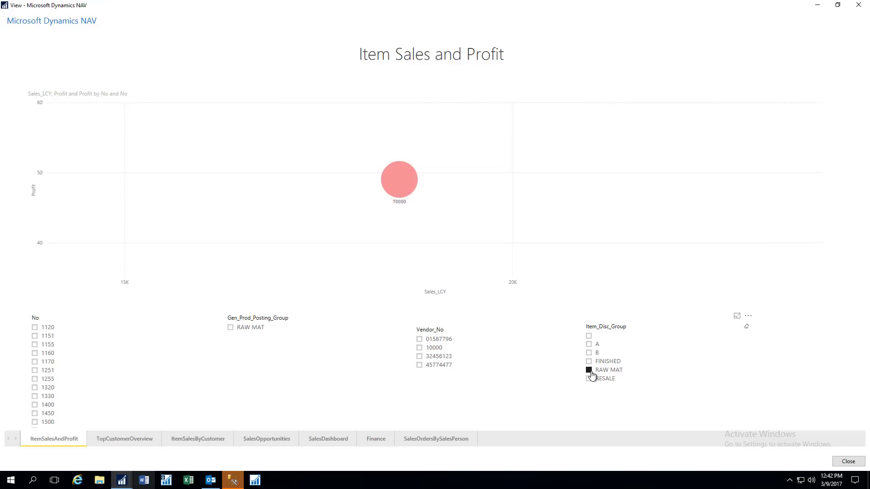
{"action": "left_click", "coordinate": [589, 378], "text": "ctrl"}
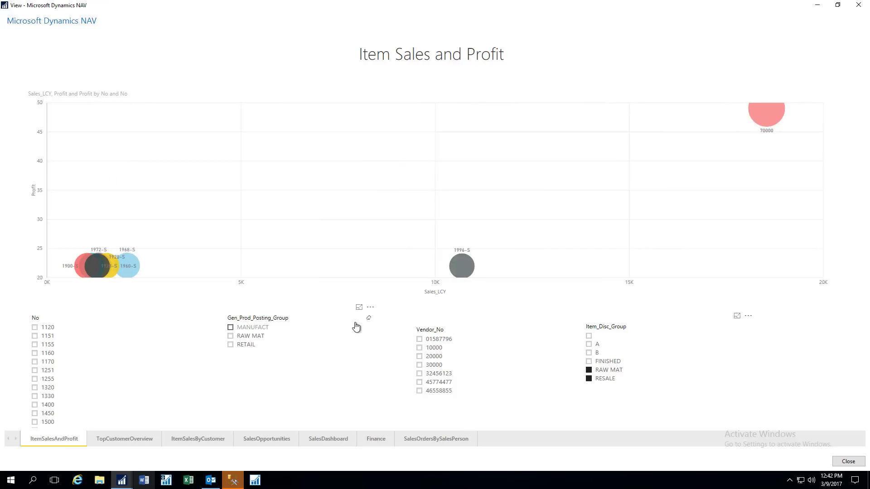
- Go via the ItemSalesByCustomer page to the SalesOpportunities report page
{"action": "left_click", "coordinate": [207, 439]}
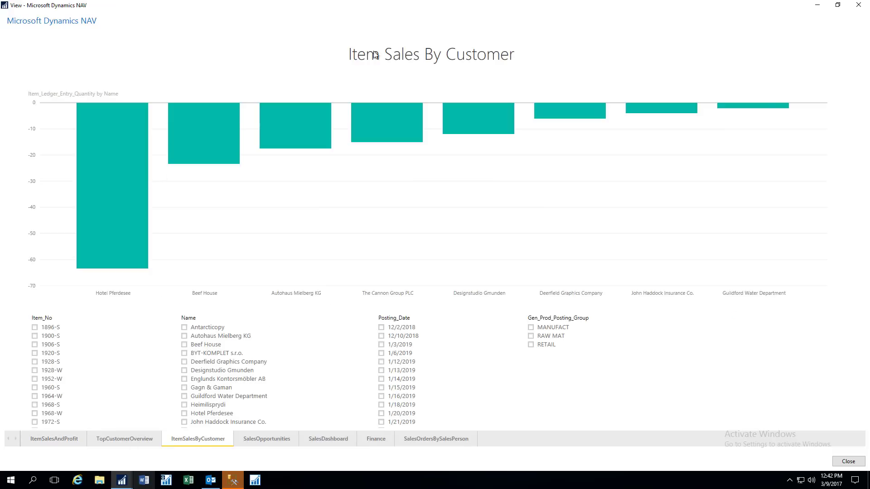
{"action": "left_click", "coordinate": [259, 442]}
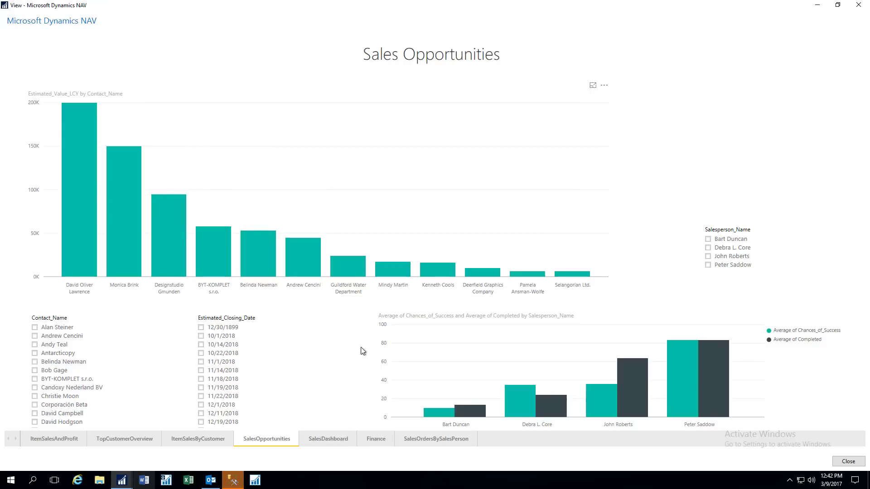
- Show the SalesDashboard page and pan its sales map to center on Europe and Russia
{"action": "left_click", "coordinate": [333, 439]}
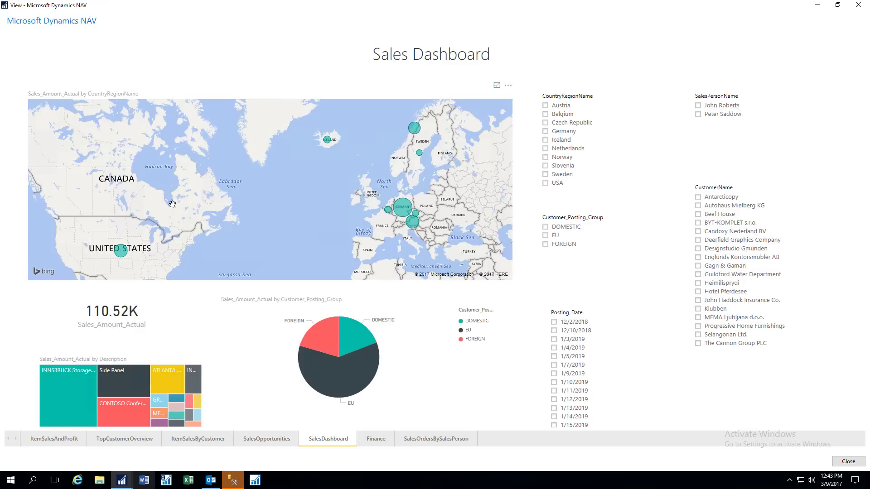
{"action": "left_click_drag", "start_coordinate": [324, 195], "coordinate": [196, 178]}
{"action": "left_click_drag", "start_coordinate": [450, 182], "coordinate": [384, 209]}
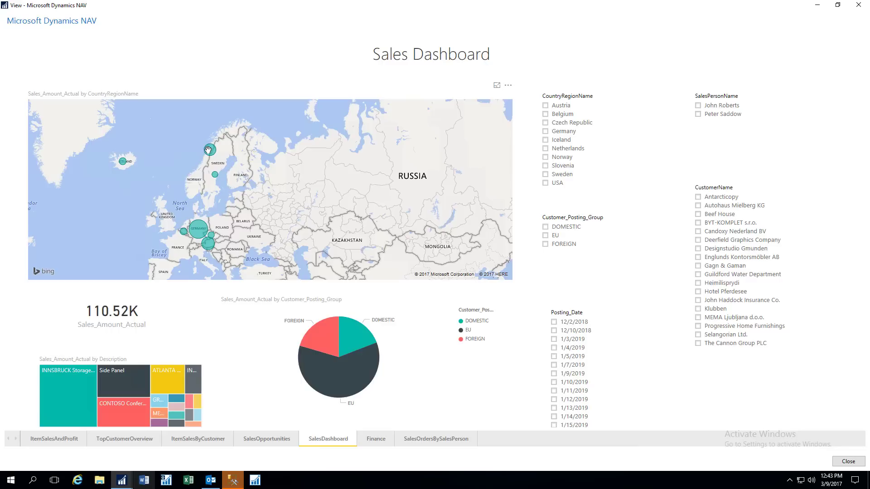
{"action": "mouse_move", "coordinate": [208, 151]}
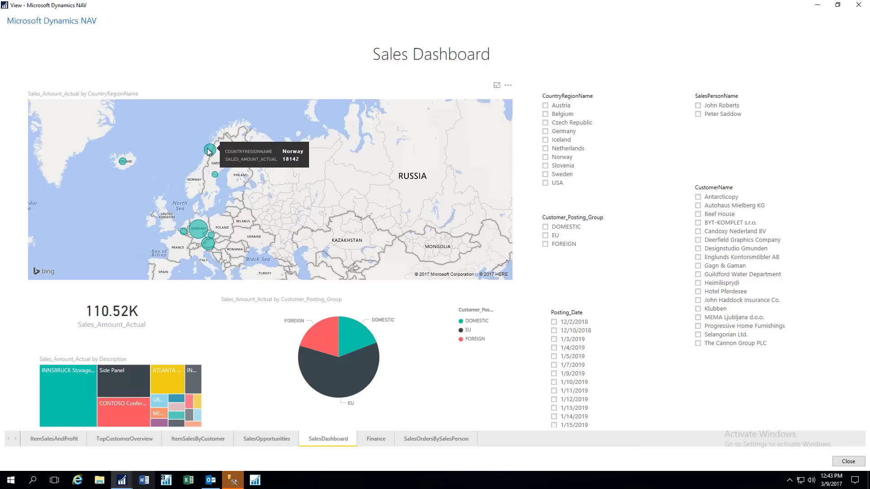
{"action": "mouse_move", "coordinate": [332, 380]}
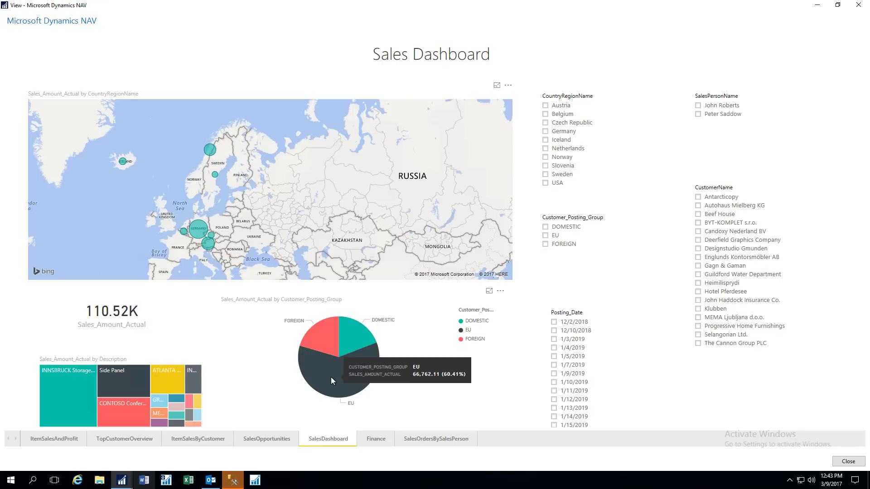
{"action": "mouse_move", "coordinate": [315, 327]}
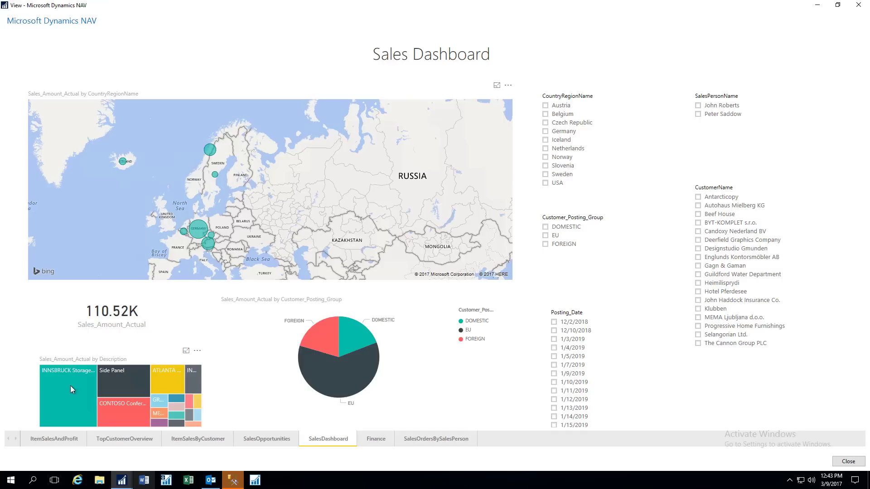
{"action": "mouse_move", "coordinate": [68, 393]}
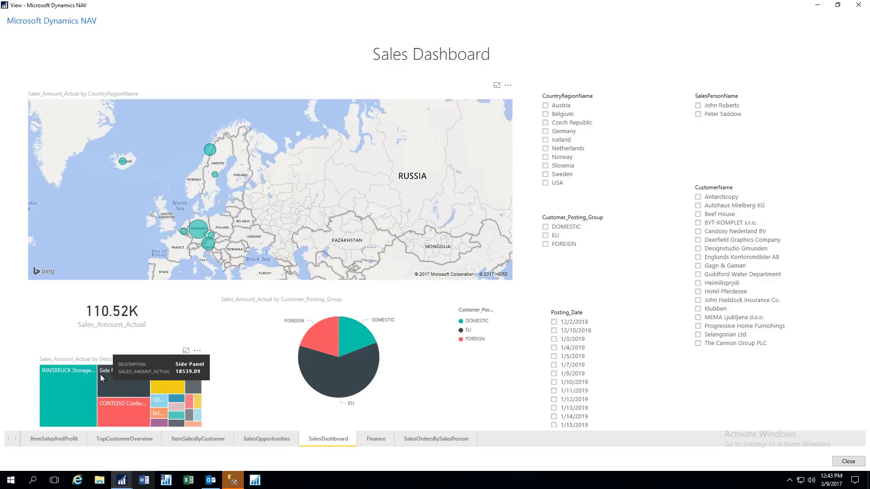
- View the Finance report page, then the SalesOrdersBySalesPerson page
{"action": "left_click", "coordinate": [376, 439]}
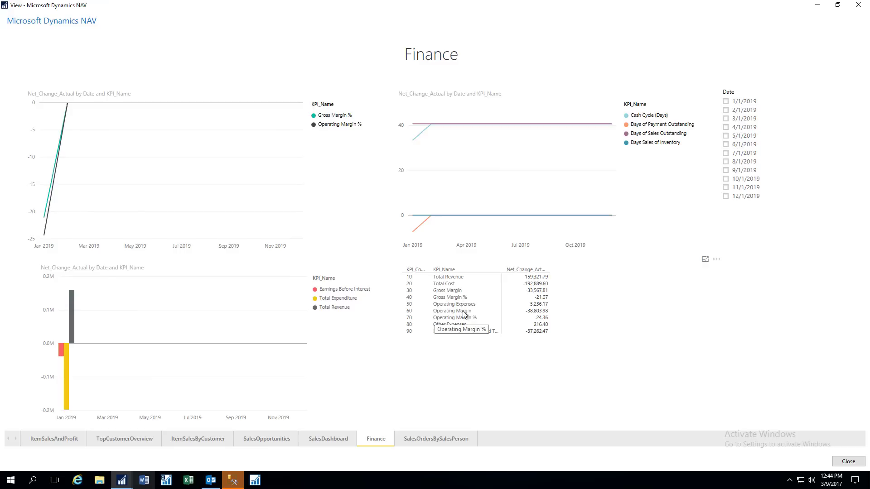
{"action": "left_click", "coordinate": [435, 440]}
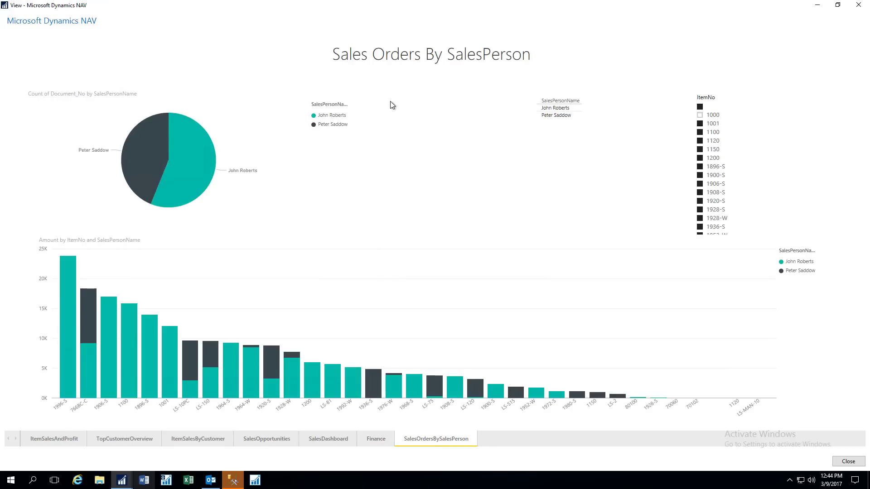
- Read the salesperson order and item amount charts before returning to the Role Center
{"action": "mouse_move", "coordinate": [148, 154]}
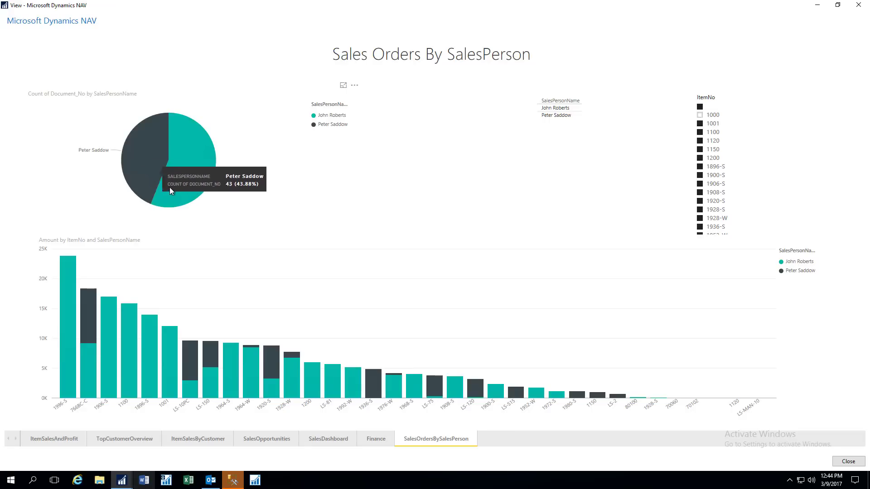
{"action": "mouse_move", "coordinate": [171, 191]}
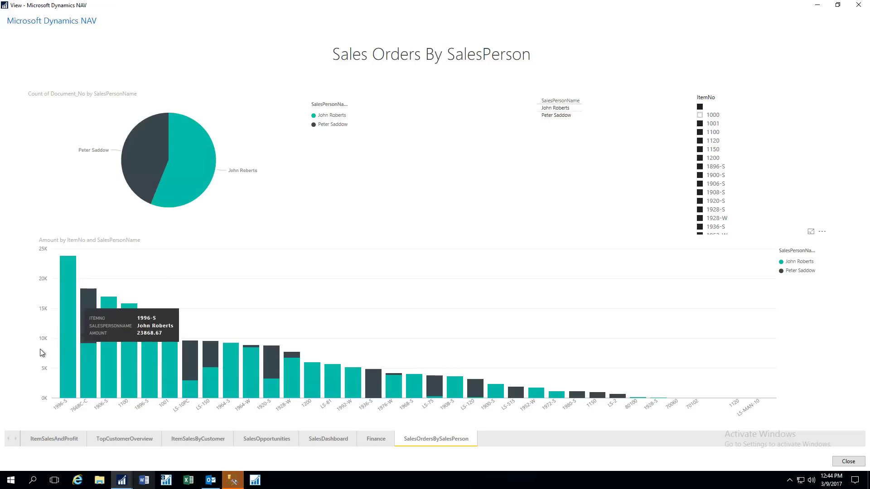
{"action": "mouse_move", "coordinate": [89, 324]}
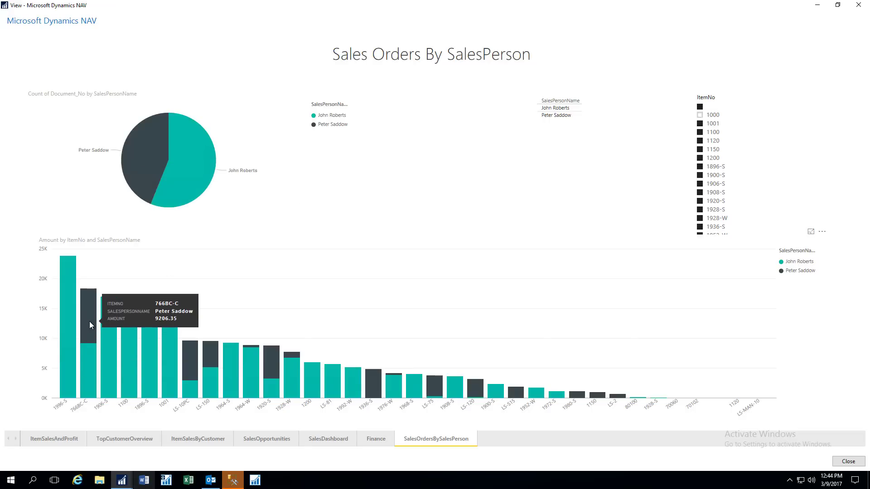
{"action": "mouse_move", "coordinate": [90, 359]}
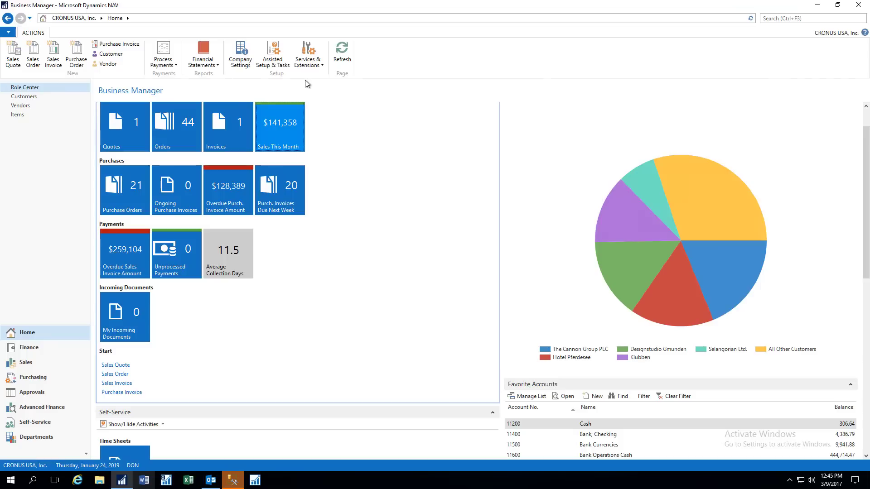
- Switch to the Outlook inbox with the 'Product line' e-mail using Alt+Tab
{"action": "key", "text": "alt+Tab"}
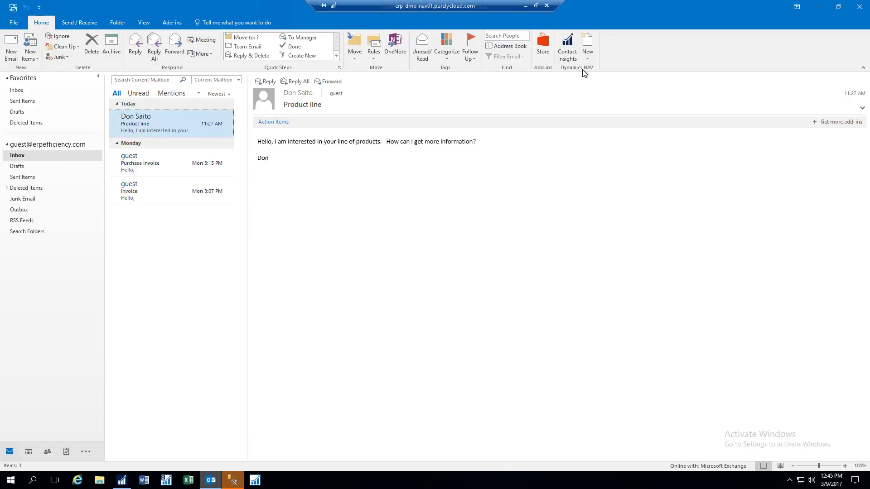
- Start a new Dynamics NAV contact for the e-mail sender as type Person, not associated with any company
{"action": "left_click", "coordinate": [569, 50]}
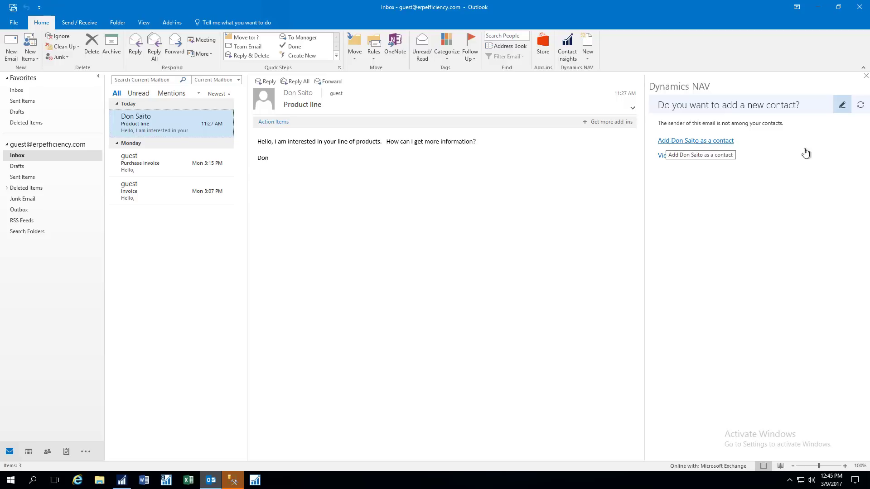
{"action": "left_click", "coordinate": [717, 143]}
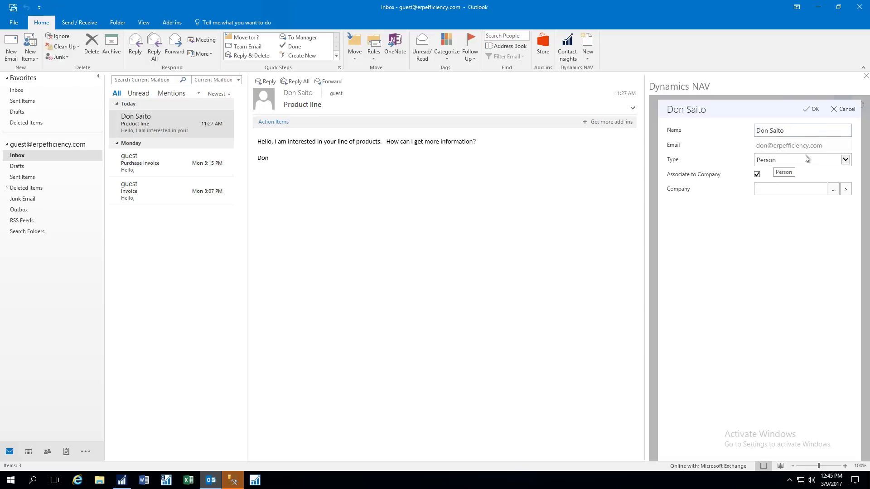
{"action": "left_click", "coordinate": [845, 160]}
{"action": "left_click", "coordinate": [845, 160]}
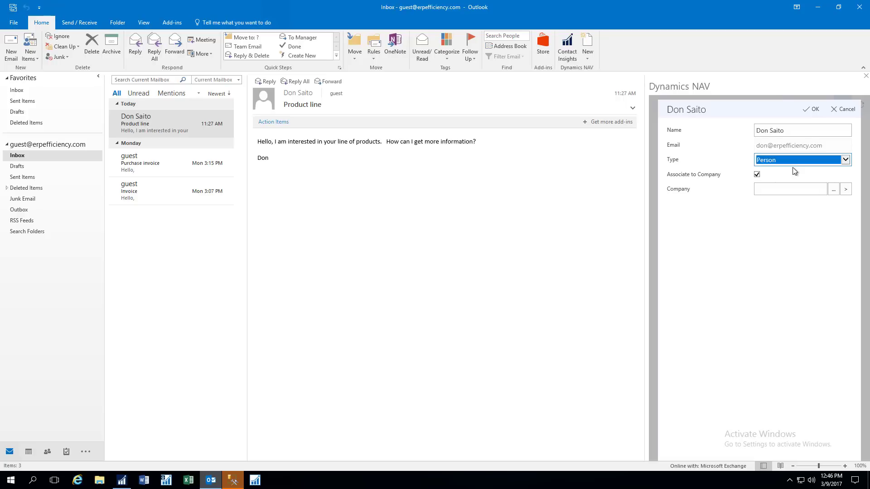
{"action": "left_click", "coordinate": [756, 175]}
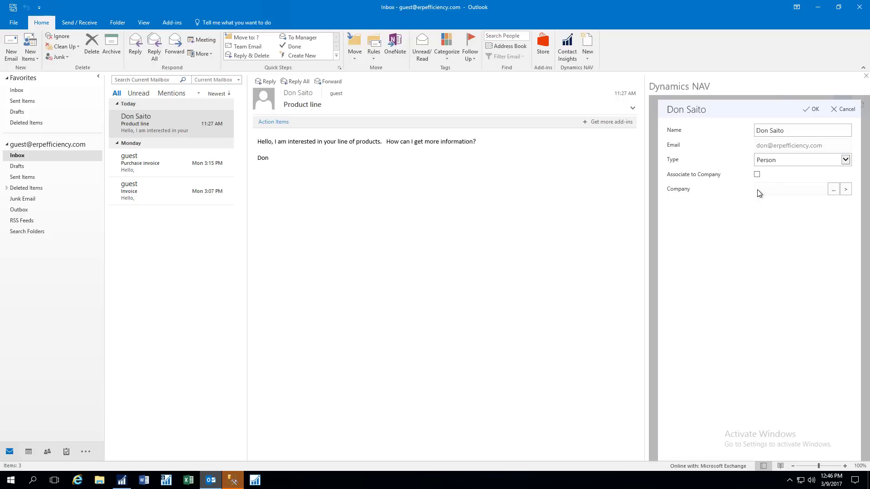
- Save the sender as a contact, review its general and communication details in edit mode, then close the NAV pane
{"action": "left_click", "coordinate": [811, 110]}
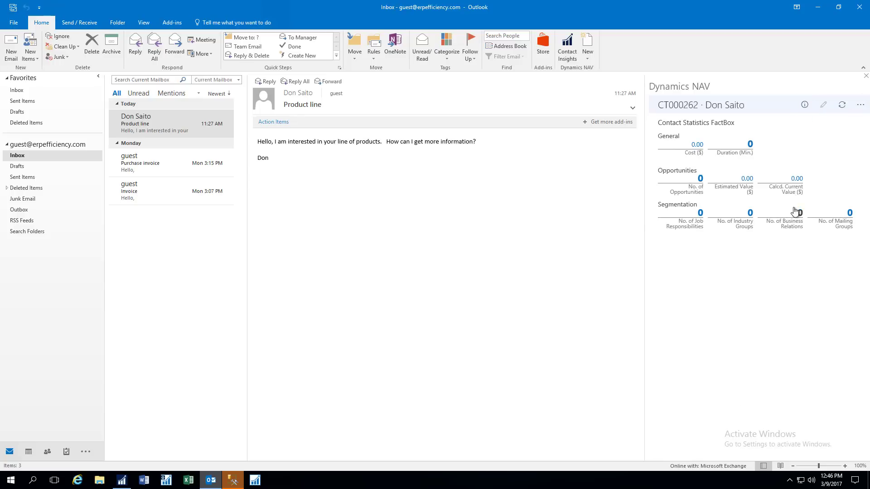
{"action": "left_click", "coordinate": [804, 105]}
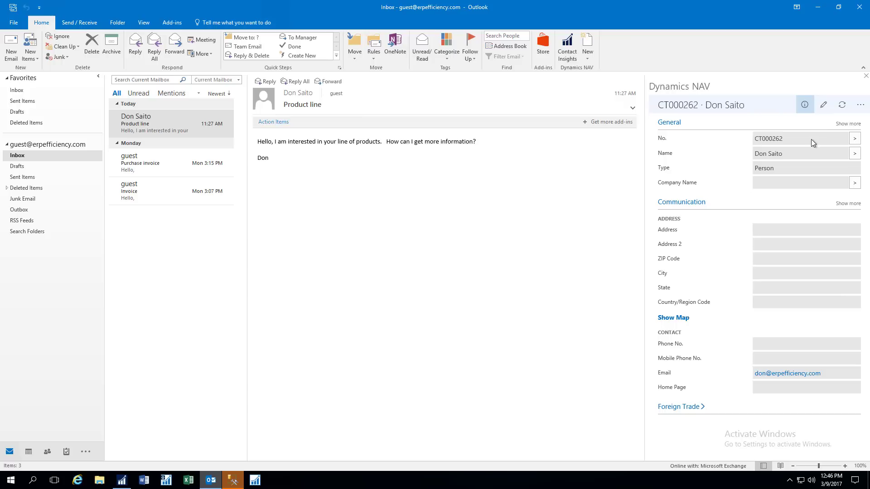
{"action": "left_click", "coordinate": [822, 106]}
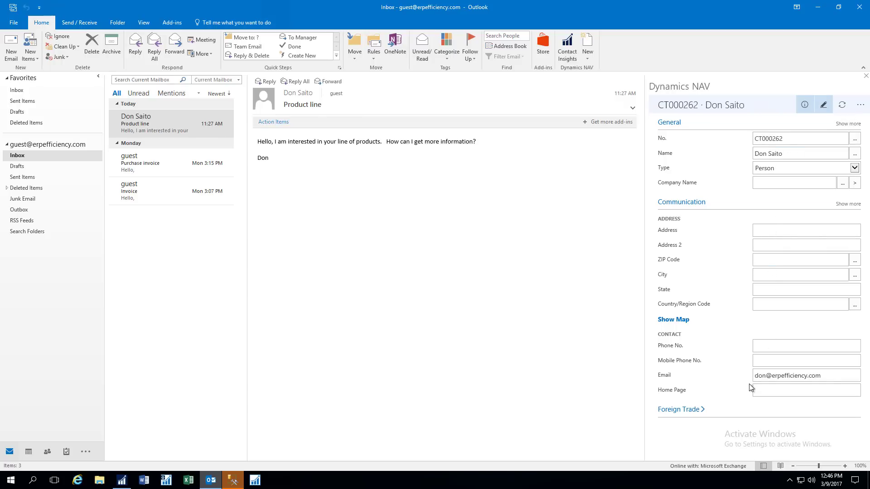
{"action": "left_click", "coordinate": [866, 76]}
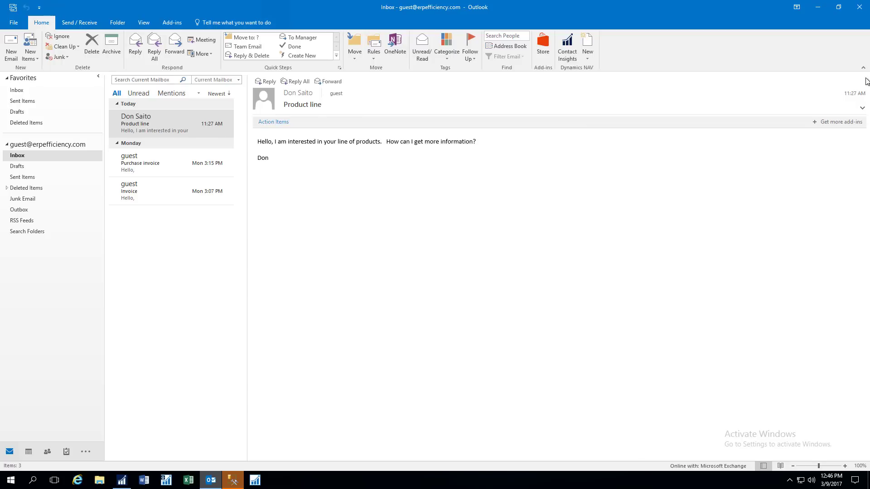
- Open the Purchase invoice e-mail, look up its linked London Postmaster invoice, and copy the due date 1/31/2019
{"action": "left_click", "coordinate": [146, 168]}
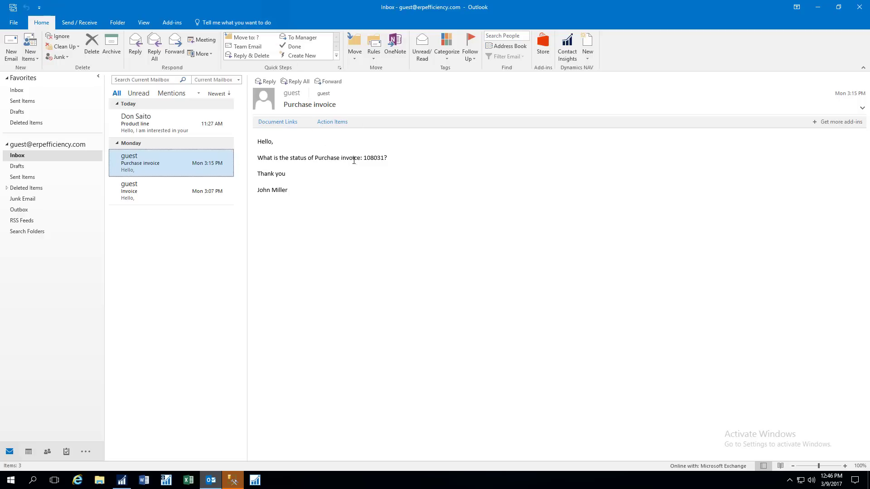
{"action": "left_click", "coordinate": [276, 122]}
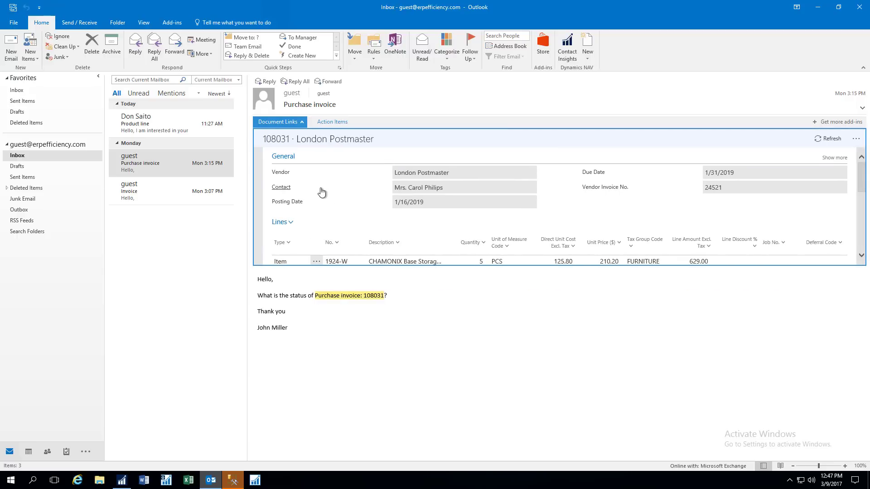
{"action": "left_click", "coordinate": [710, 173]}
{"action": "right_click", "coordinate": [714, 175]}
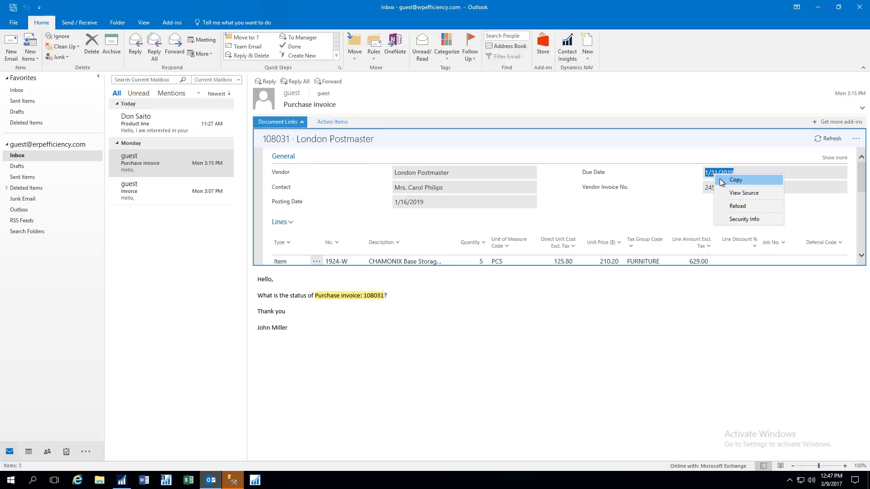
{"action": "left_click", "coordinate": [720, 180]}
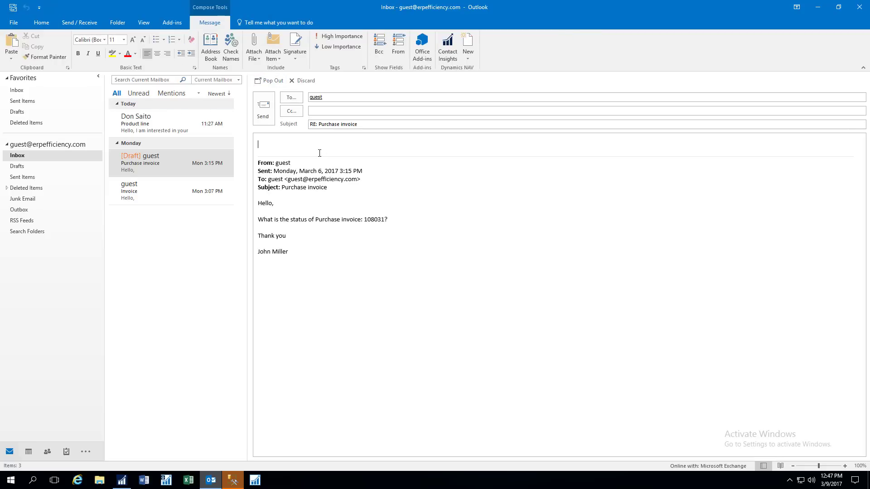
- Send the reply 'The invoice is due on 1/31/2019. Payment will occur shortly before this date.'
{"action": "type", "text": "The invoice is due on"}
{"action": "key", "text": "ctrl+v"}
{"action": "type", "text": ". "}
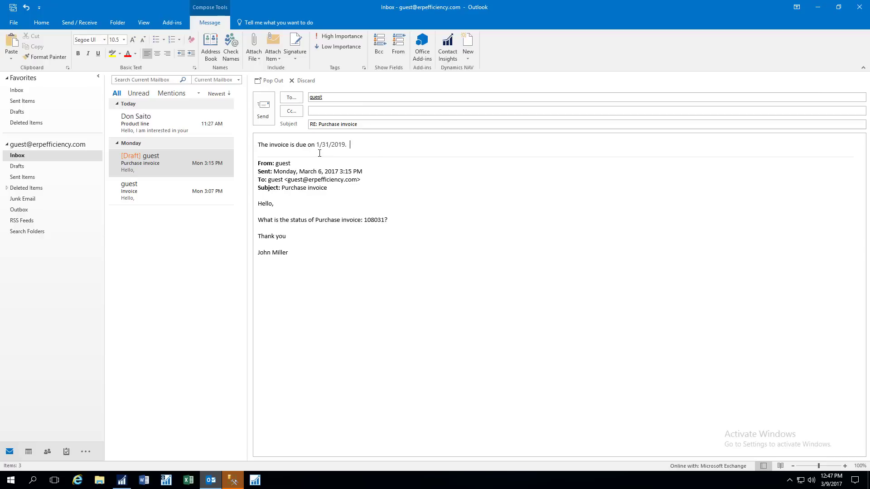
{"action": "type", "text": "Payment will occur shortly before this date."}
{"action": "key", "text": "Return"}
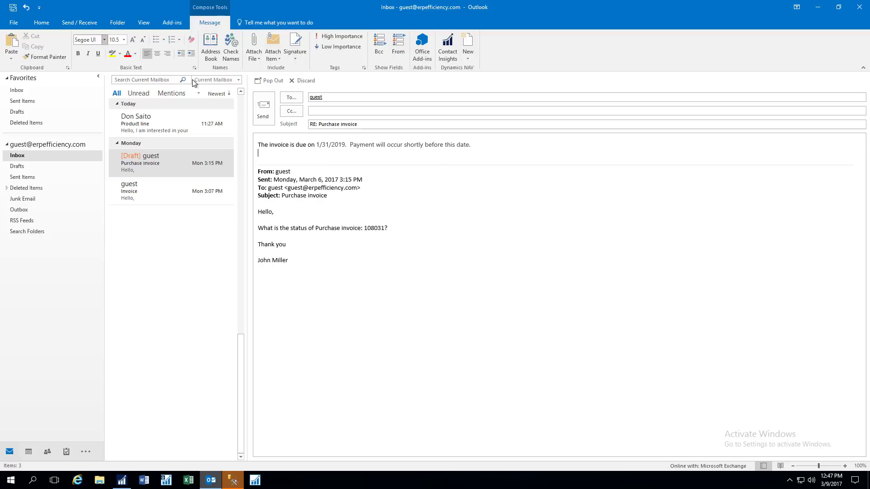
{"action": "left_click", "coordinate": [263, 108]}
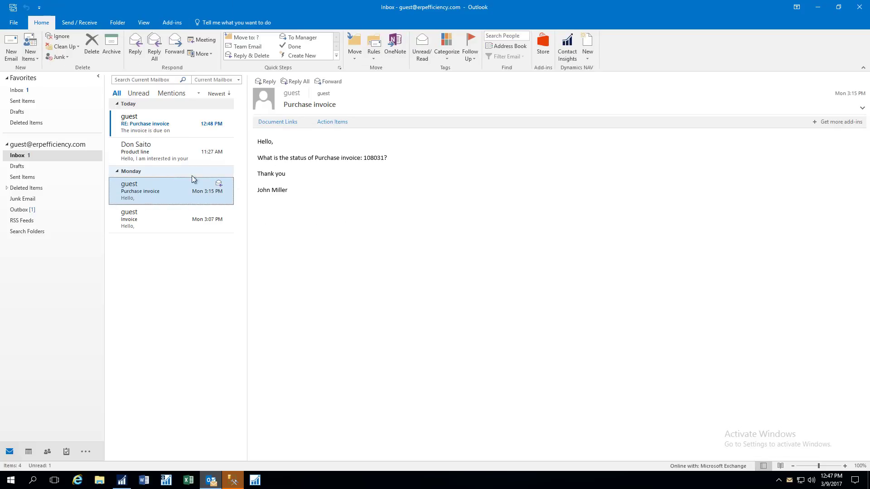
- Open the Invoice e-mail, show its linked invoice 103001 for The Cannon Group PLC, and expand its options
{"action": "left_click", "coordinate": [171, 219]}
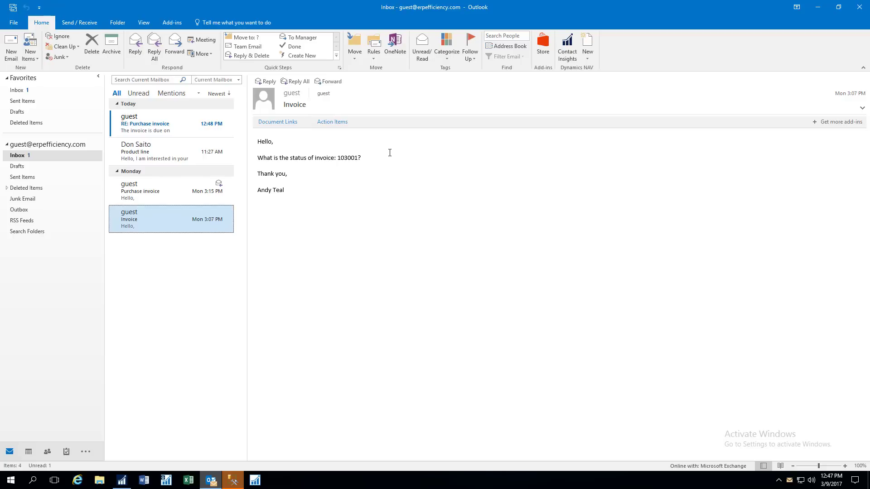
{"action": "left_click", "coordinate": [260, 123]}
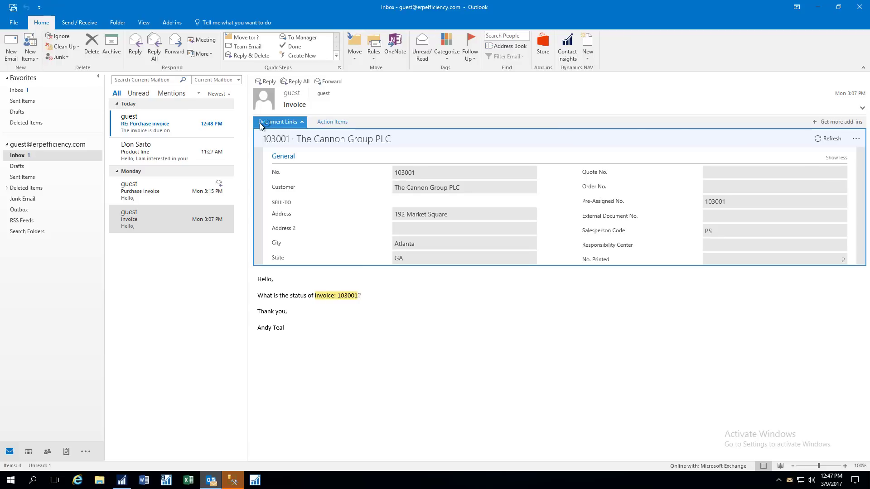
{"action": "left_click", "coordinate": [855, 143]}
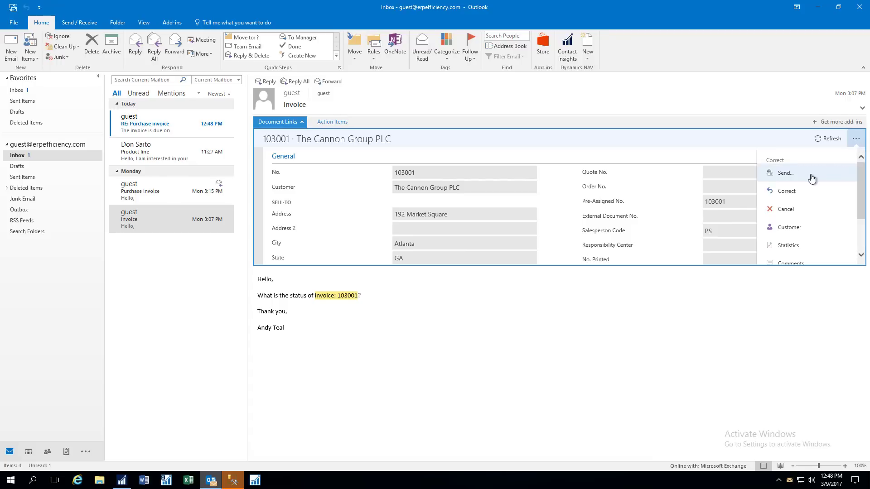
- Open customer card 10000 The Cannon Group PLC from the invoice's options menu
{"action": "left_click", "coordinate": [813, 232]}
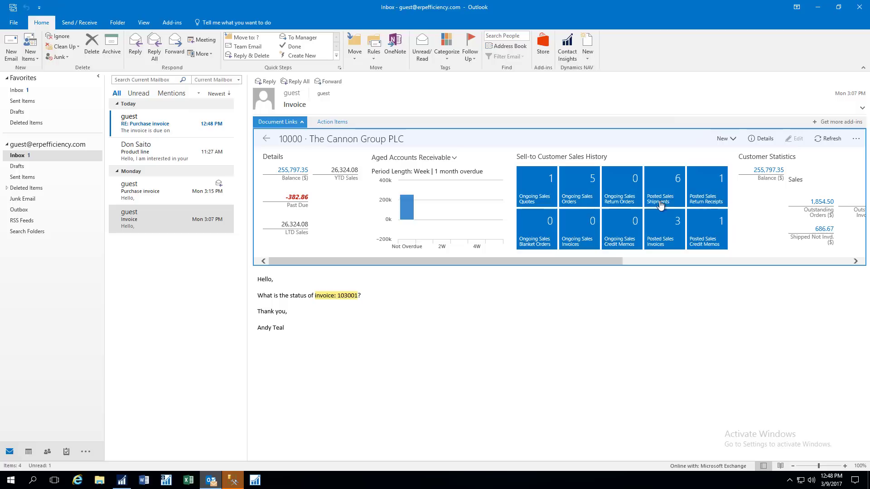
- List the customer's posted sales invoices, review invoice 103001's details and lines, and return to the list
{"action": "left_click", "coordinate": [668, 229]}
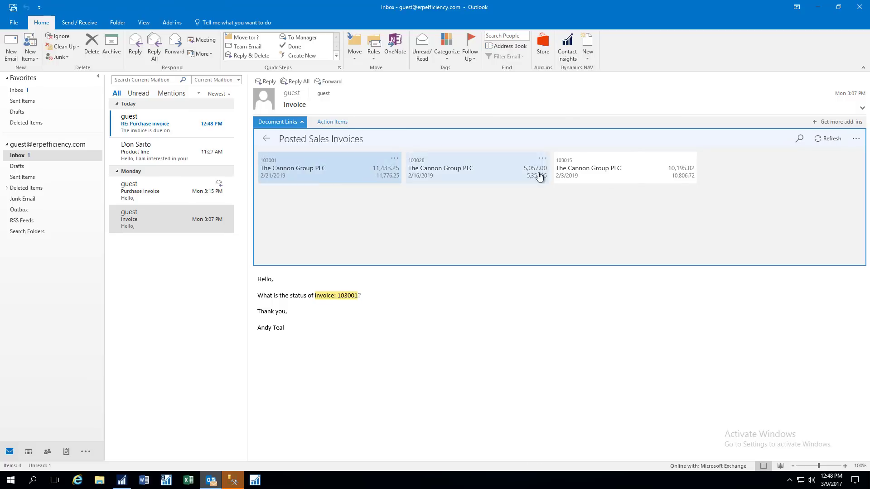
{"action": "left_click", "coordinate": [366, 171]}
{"action": "scroll", "coordinate": [376, 194], "scroll_direction": "down", "scroll_amount": 3}
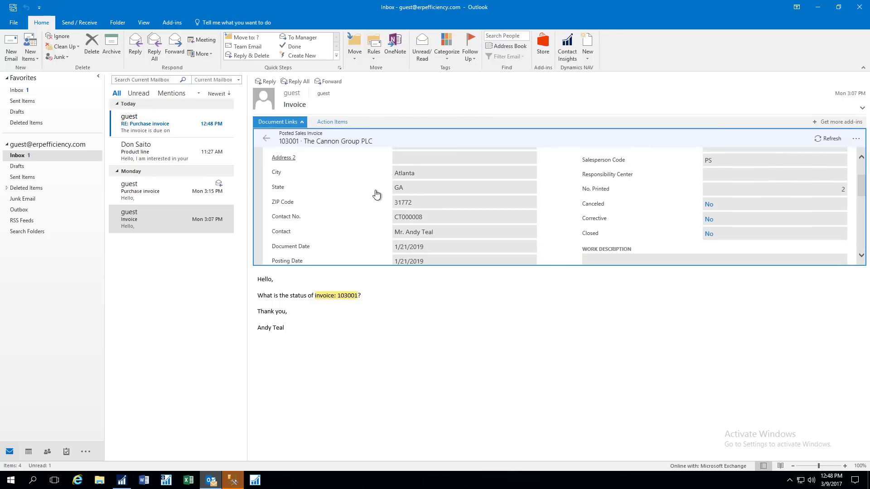
{"action": "scroll", "coordinate": [376, 195], "scroll_direction": "down", "scroll_amount": 5}
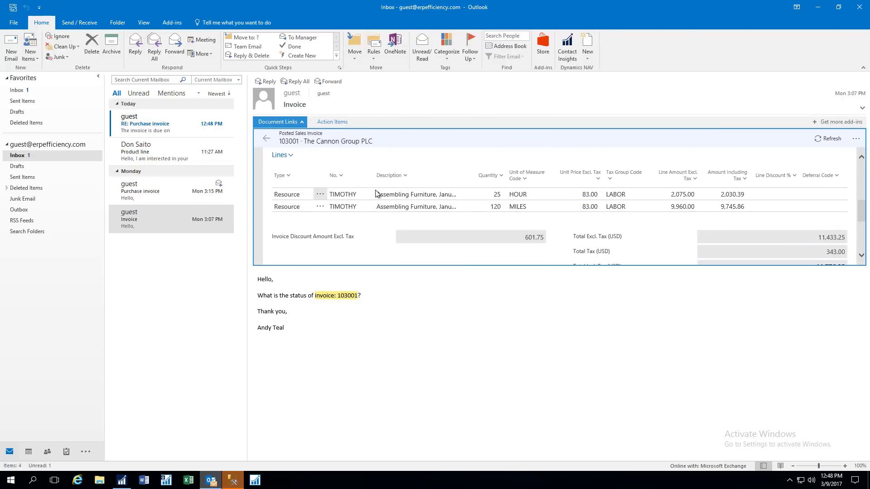
{"action": "scroll", "coordinate": [375, 194], "scroll_direction": "up", "scroll_amount": 8}
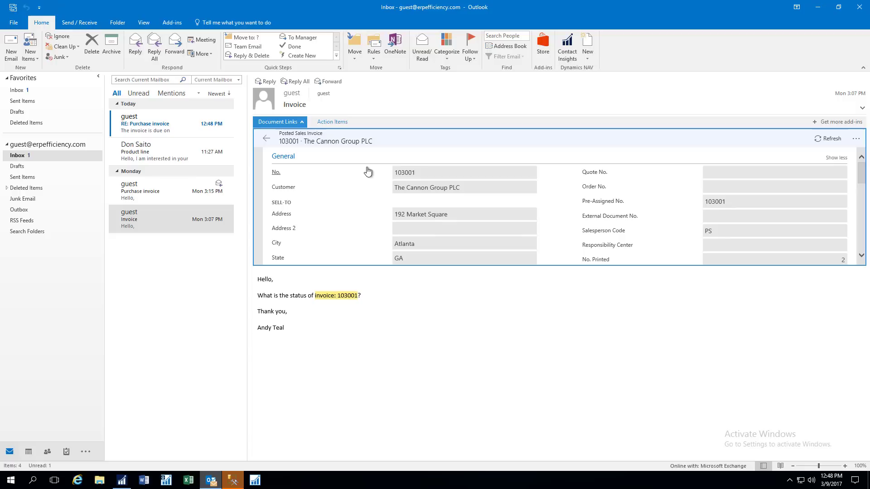
{"action": "left_click", "coordinate": [266, 139]}
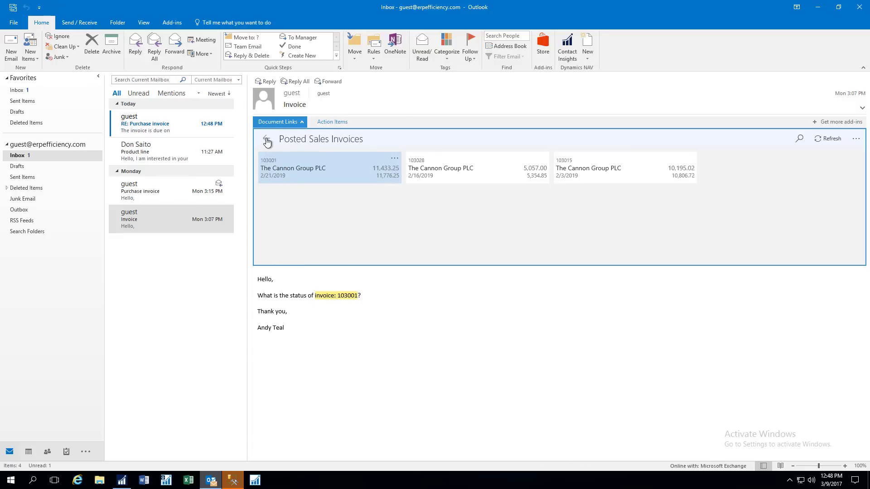